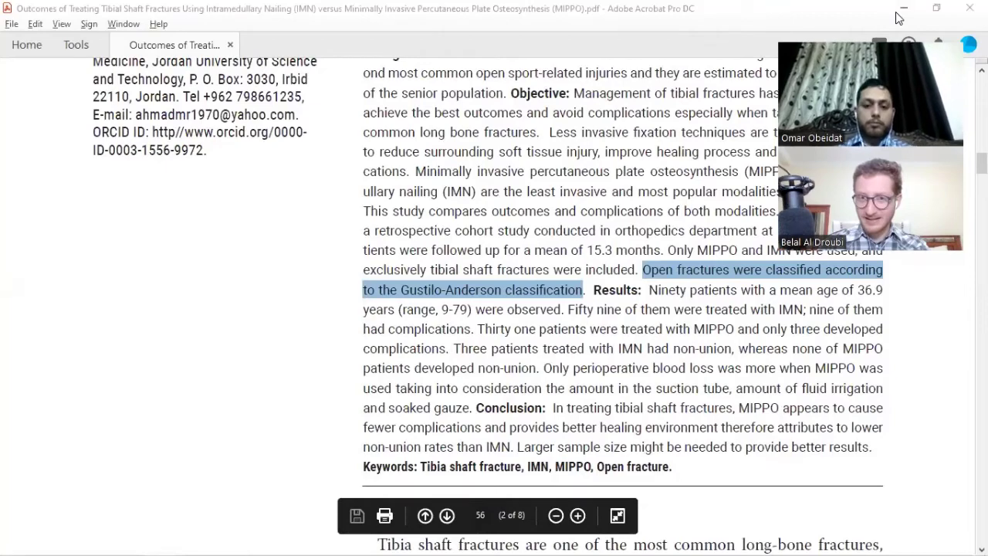
Minimize the article, browser and folder windows and open the z-Research Template folder in Research.
left_click(899, 15)
left_click(898, 15)
left_click(898, 15)
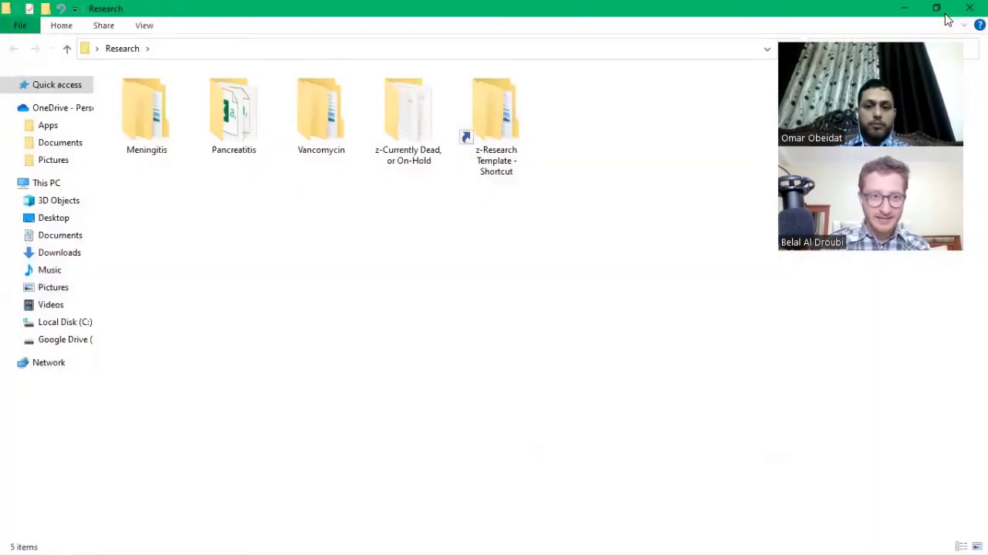
key("p")
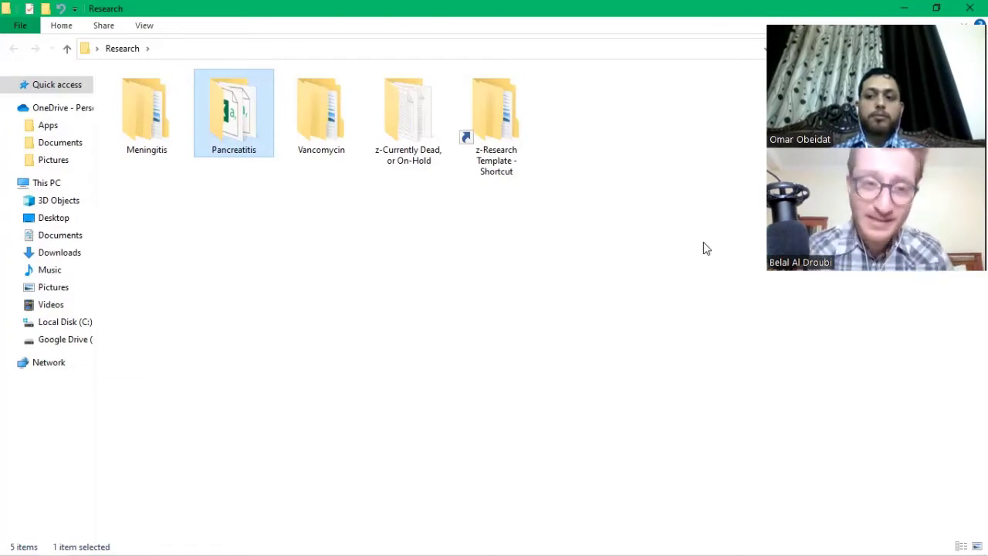
key("Right")
key("Right")
key("Right")
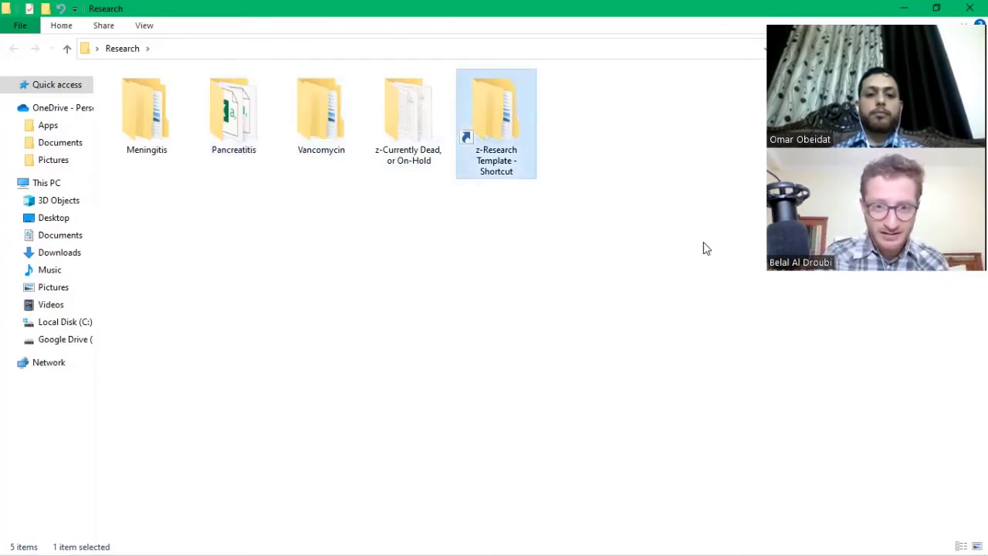
key("Return")
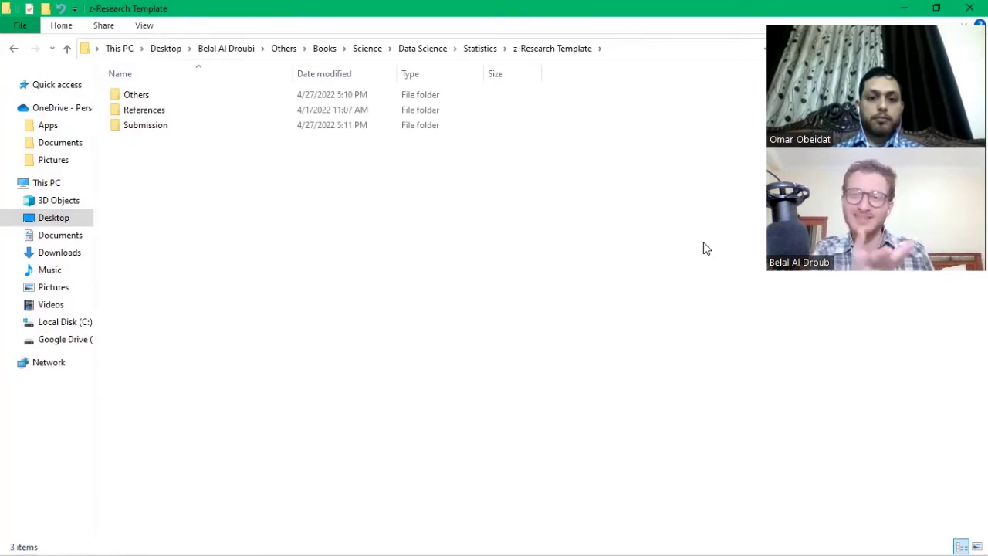
Open the Data Collection Sheet workbook from the template's Others folder.
key("Down")
key("Down")
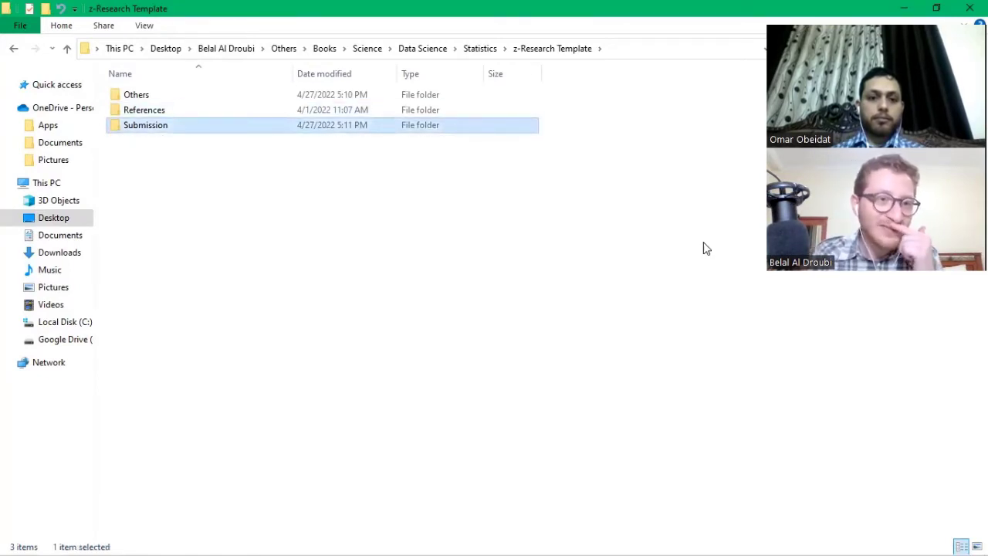
key("Up")
key("Up")
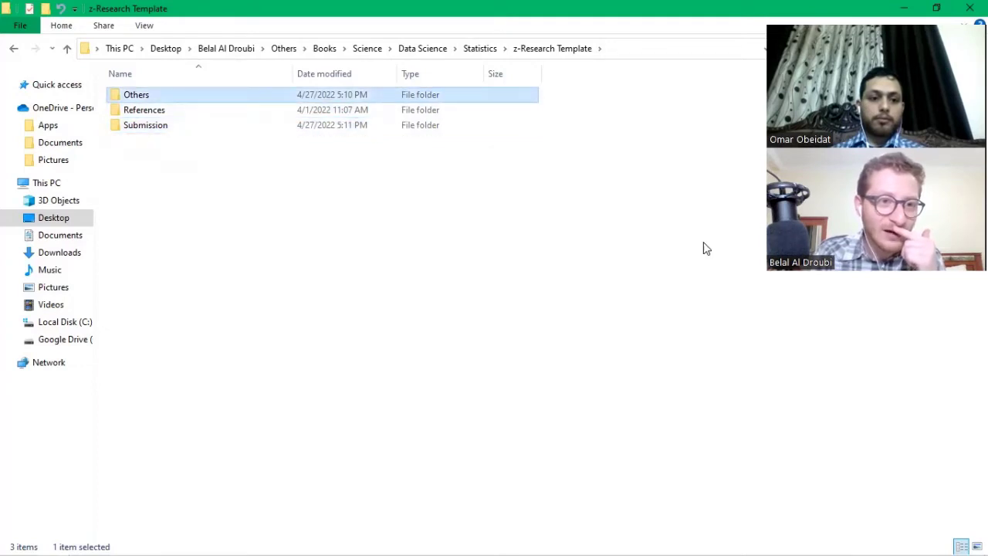
key("Return")
key("Down")
key("Down")
key("Down")
key("Up")
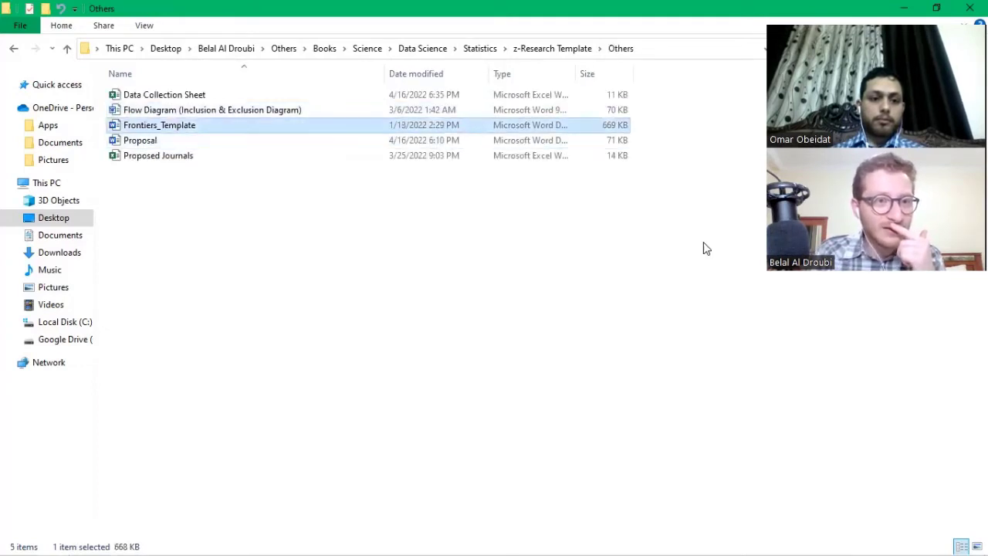
key("Up")
key("Up")
key("Return")
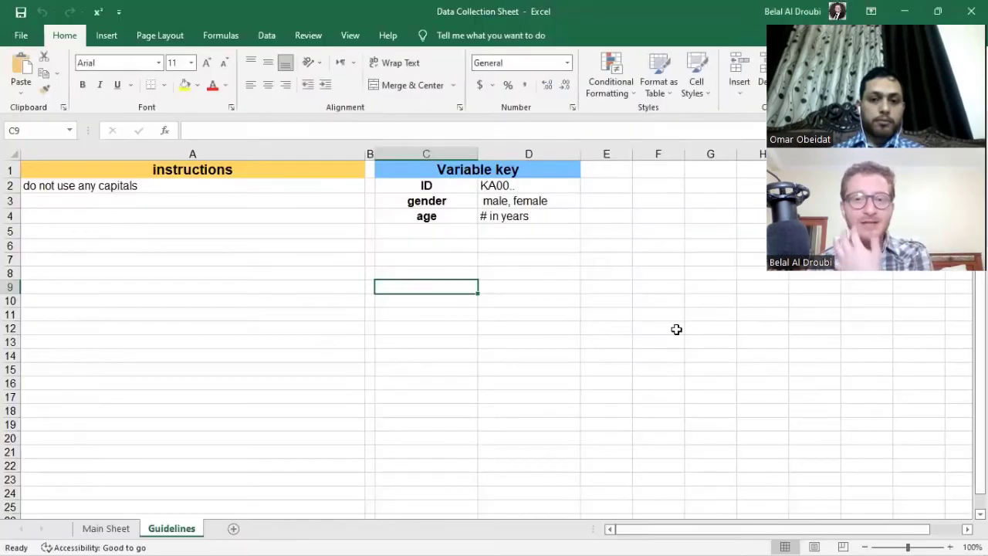
Switch to the Main Sheet of the workbook.
left_click(106, 528)
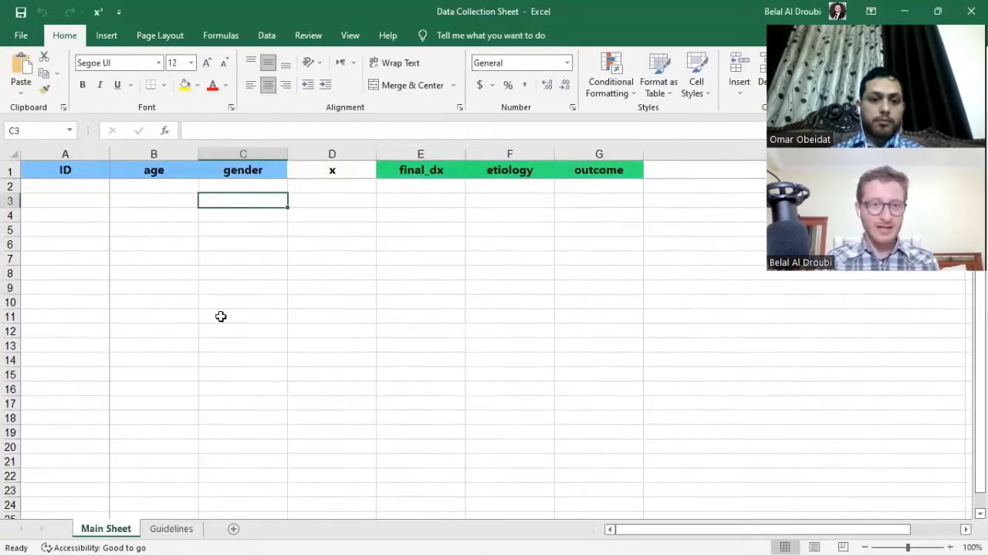
scroll(265, 273, "up", 2, "ctrl")
scroll(378, 286, "down", 1, "ctrl")
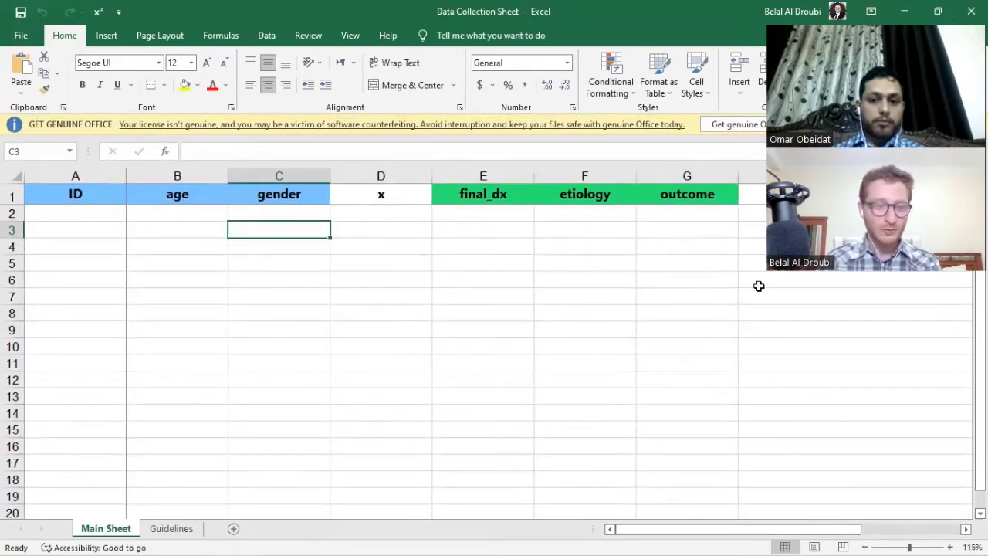
scroll(44, 224, "up", 1, "ctrl")
Enter a sample patient ID in cell A2 and trim its last two digits.
left_click(83, 233)
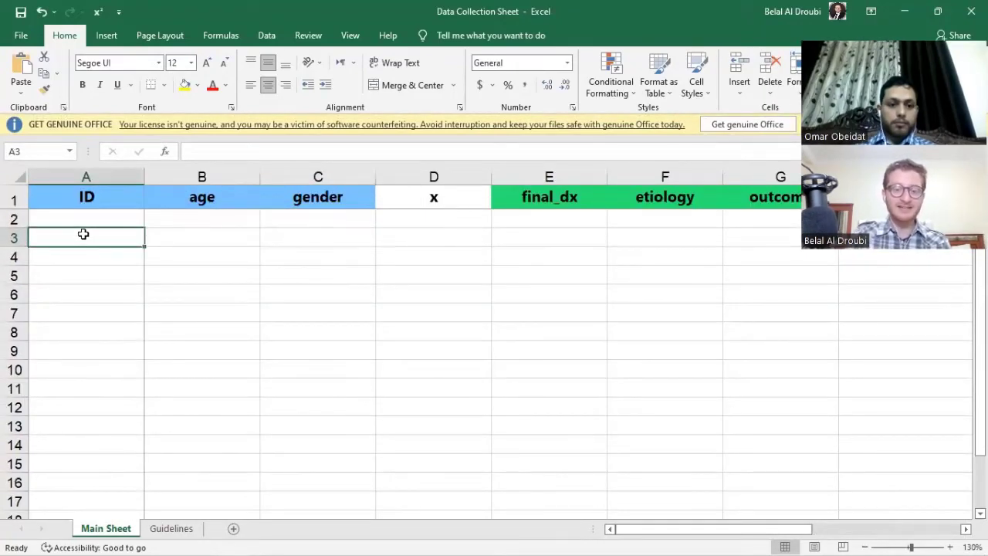
key("Up")
type("'")
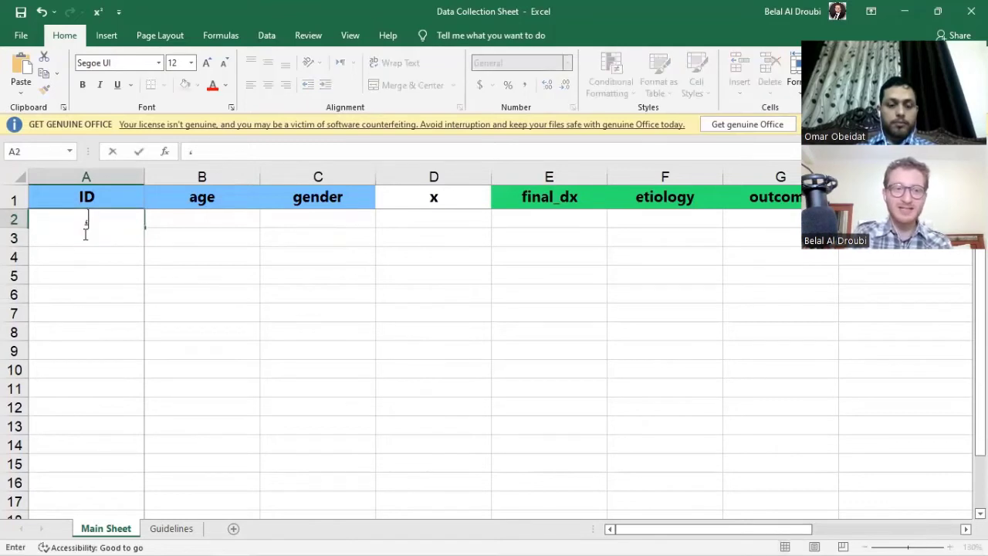
key("BackSpace")
key("super+space")
key("ctrl+Return")
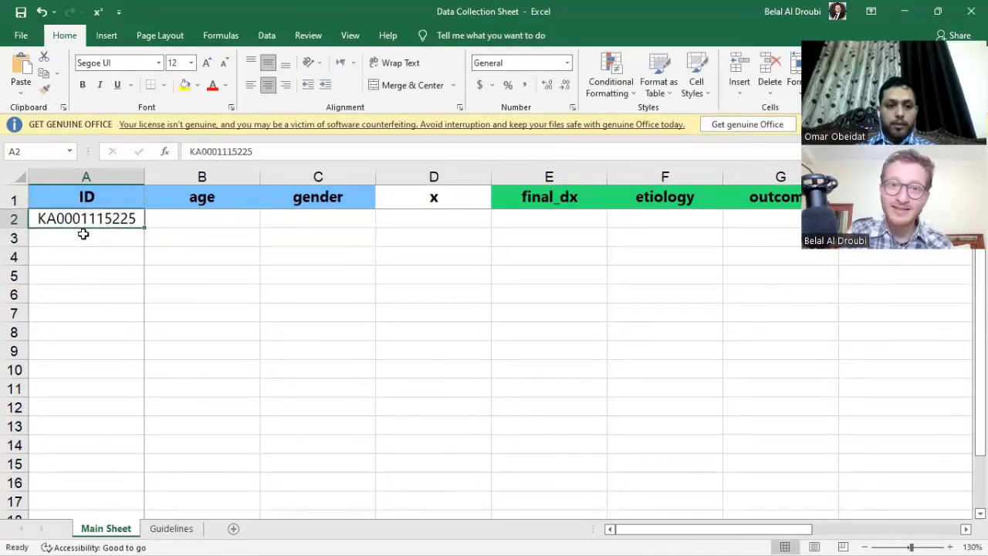
left_click(264, 153)
key("BackSpace")
key("BackSpace")
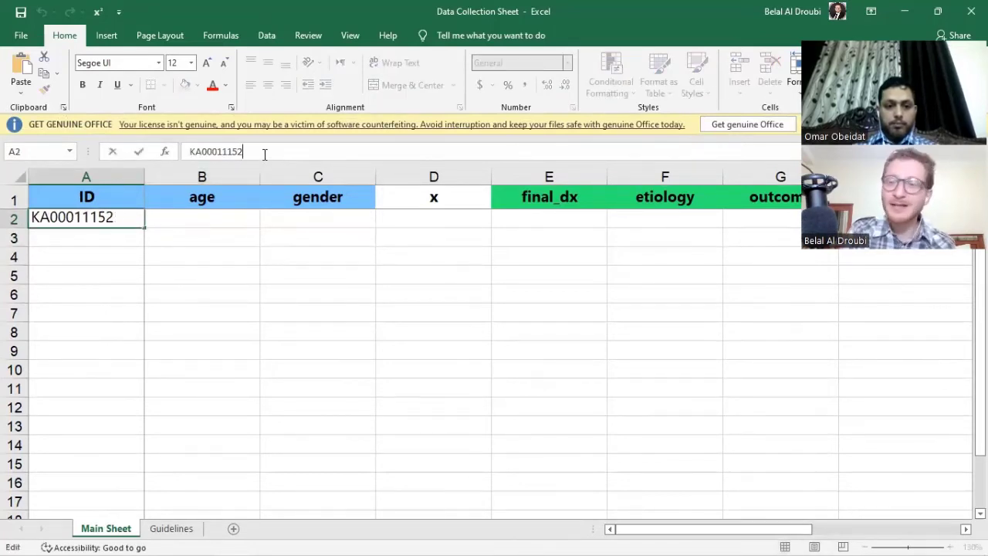
key("Return")
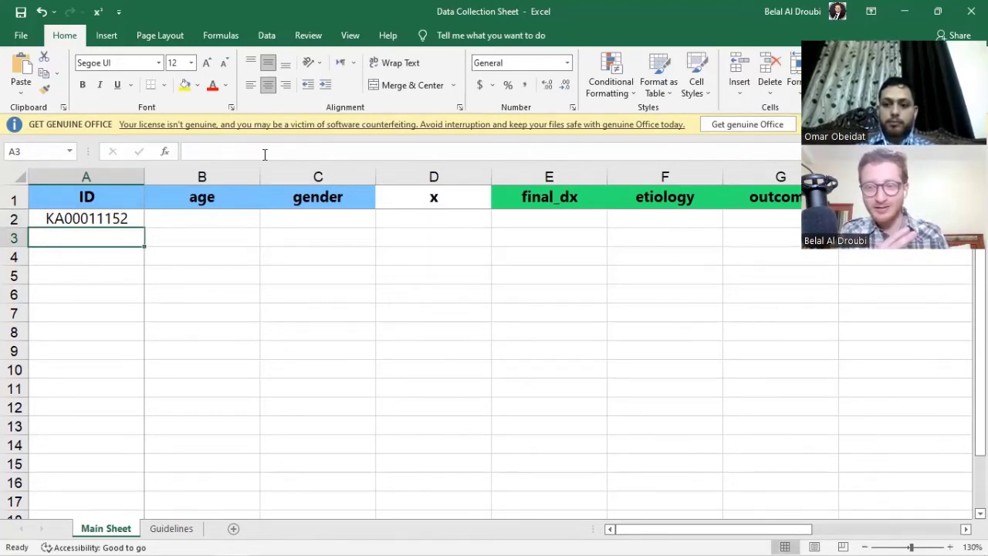
Move along row 2 through the age, gender, x, etiology and outcome cells.
key("Up")
key("Right")
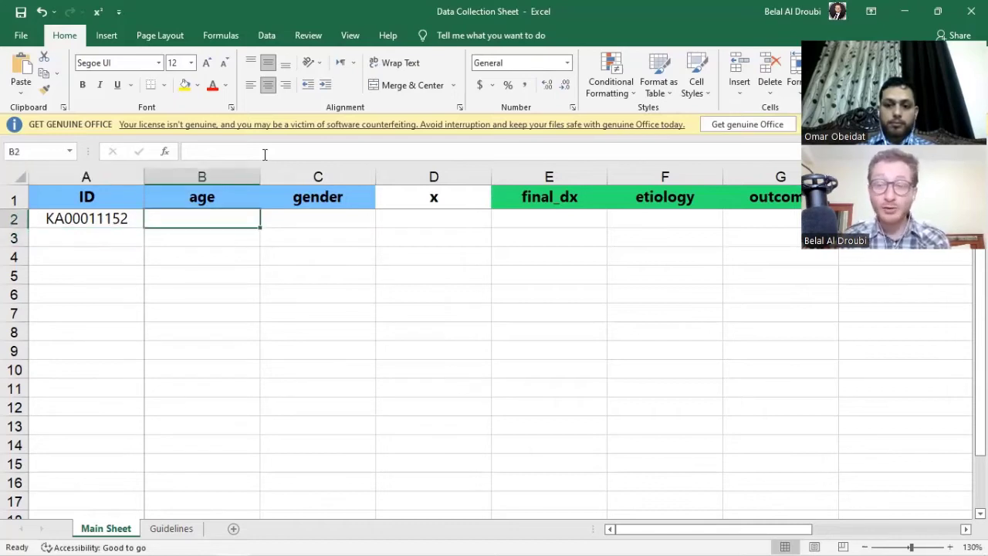
key("Right")
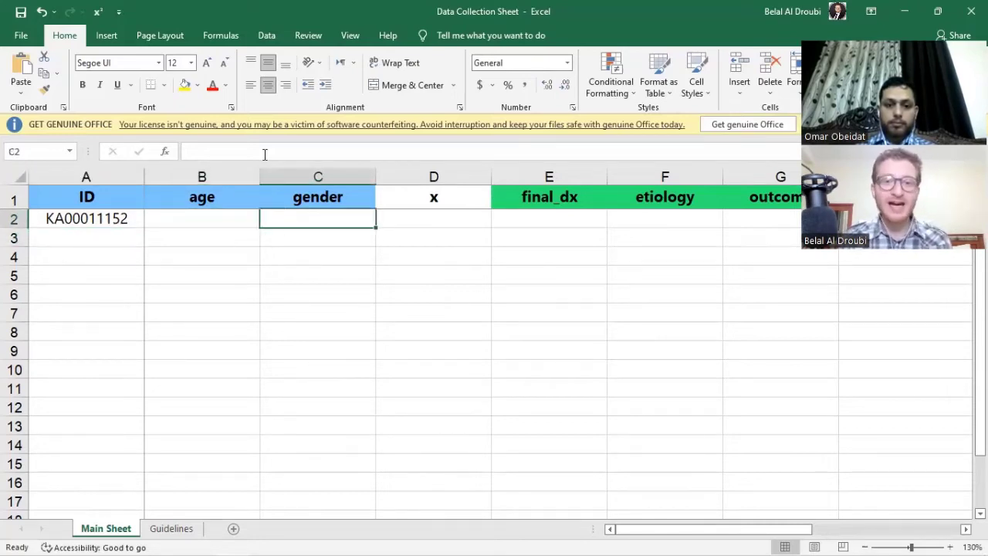
key("Right")
key("Right")
key("Right")
key("Right")
key("Right")
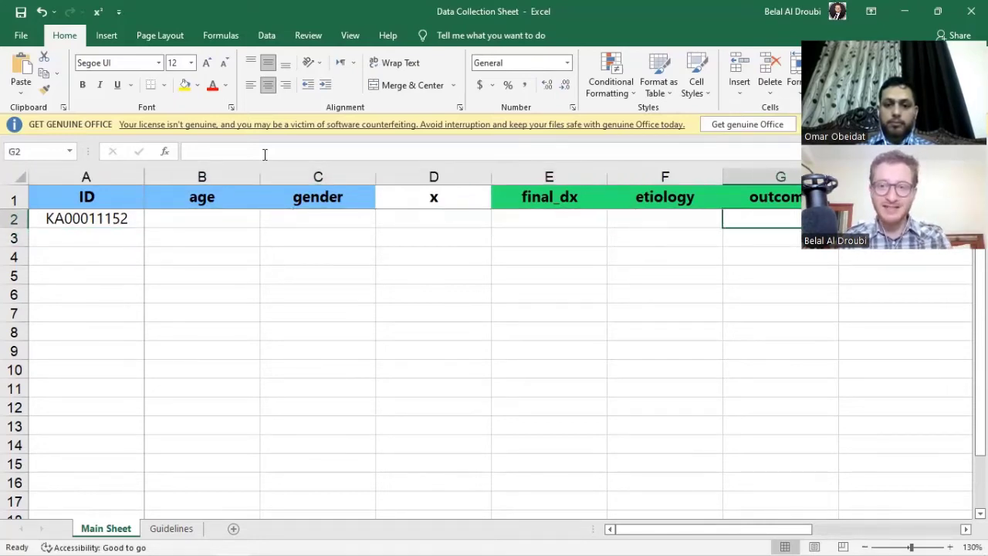
key("Left")
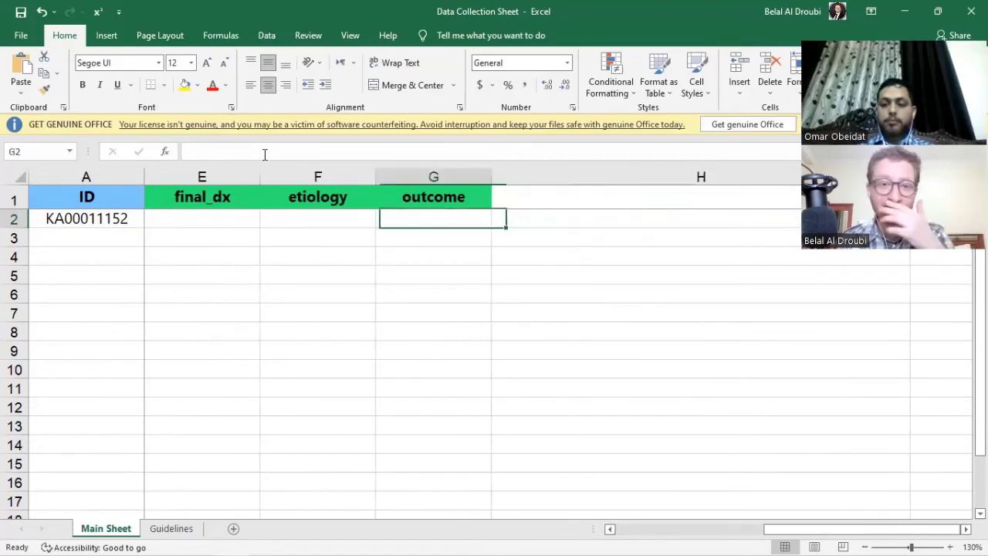
key("Left")
key("Right")
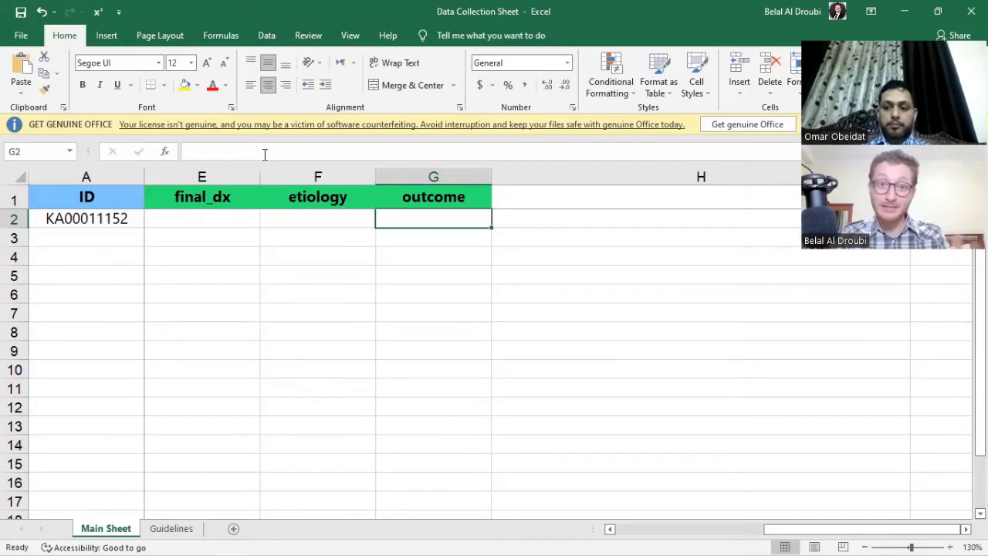
key("Right")
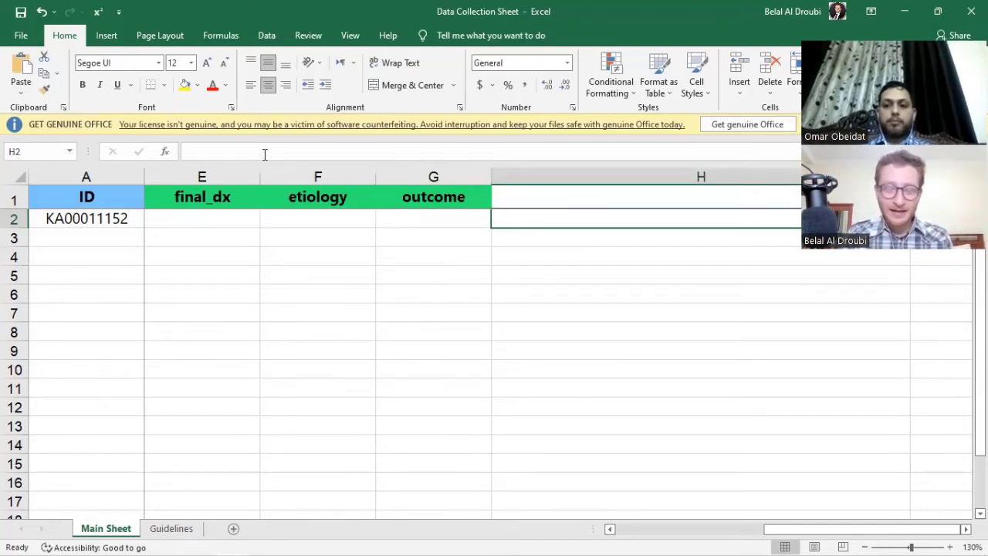
Rename the etiology header in F1 to 'anderson'.
left_click(340, 204)
type("adn")
key("BackSpace")
key("BackSpace")
type("nderson")
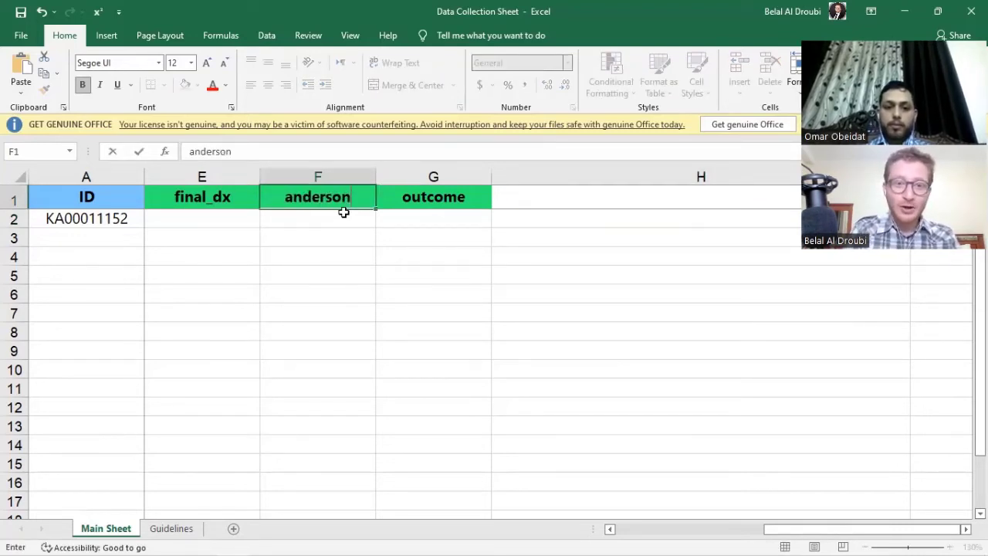
key("Return")
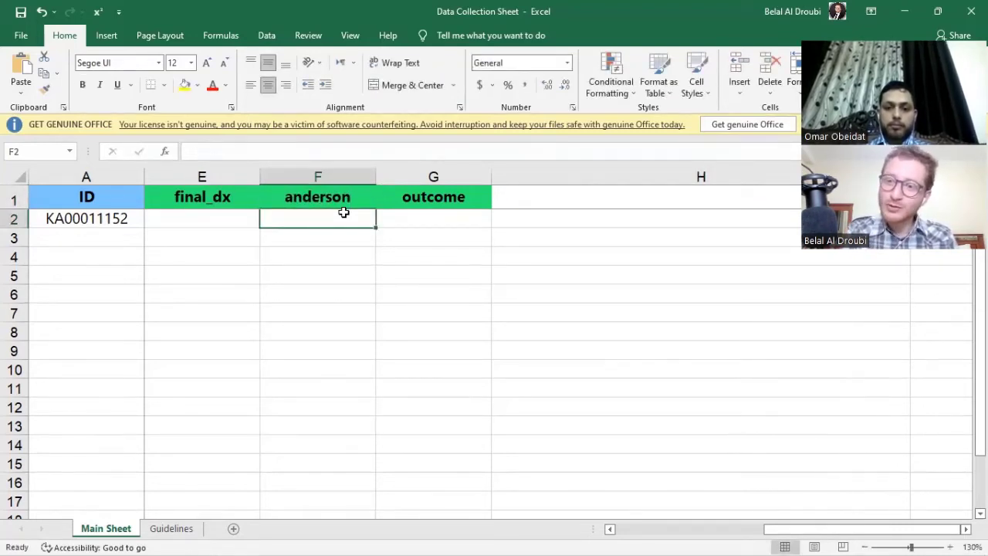
Enter the sample values 1, 5 and 3 in cells F3 to F5.
key("Down")
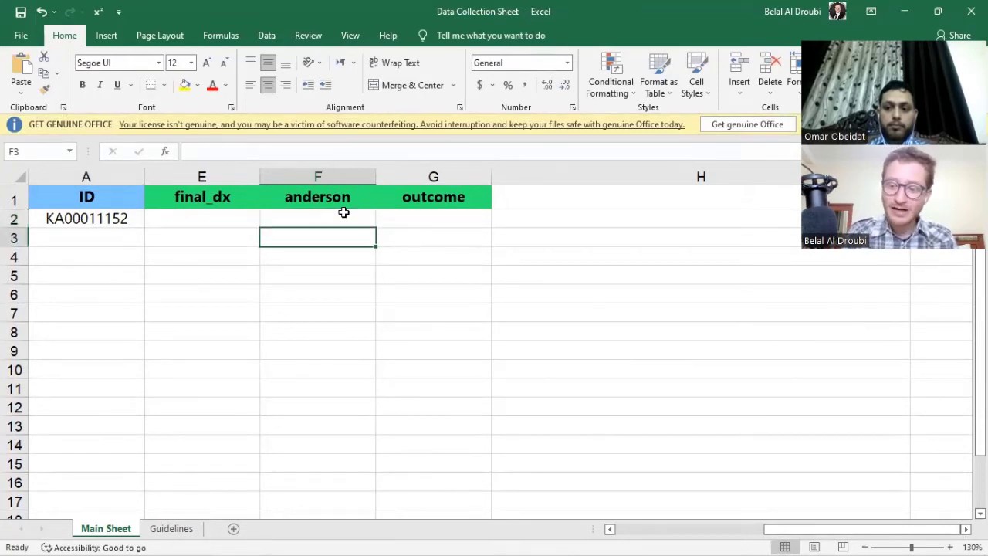
type("1")
key("Return")
type("5")
key("Return")
type("3")
key("Return")
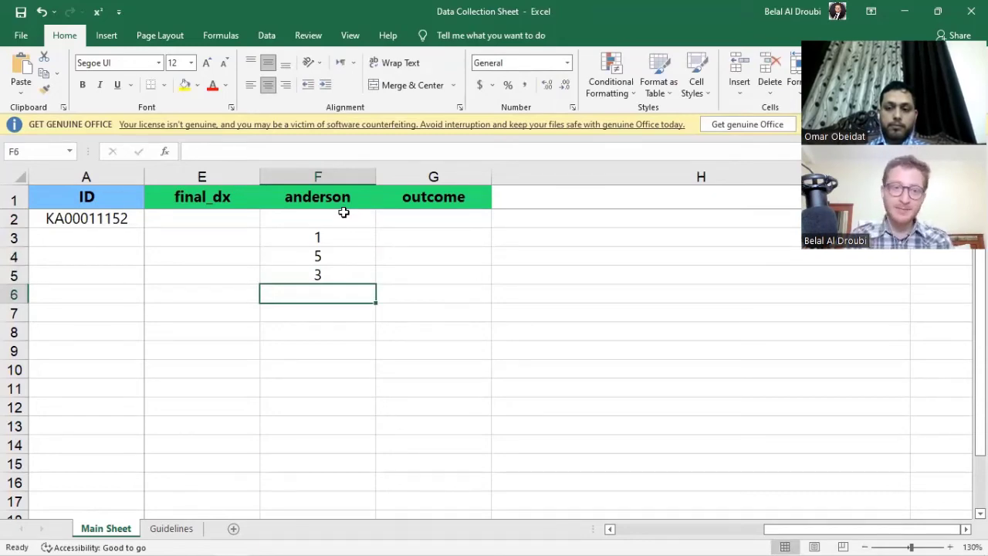
Select the columns from gender through outcome column G by their headers.
scroll(125, 373, "left", 3)
scroll(186, 328, "down", 2)
right_click(253, 175)
key("Escape")
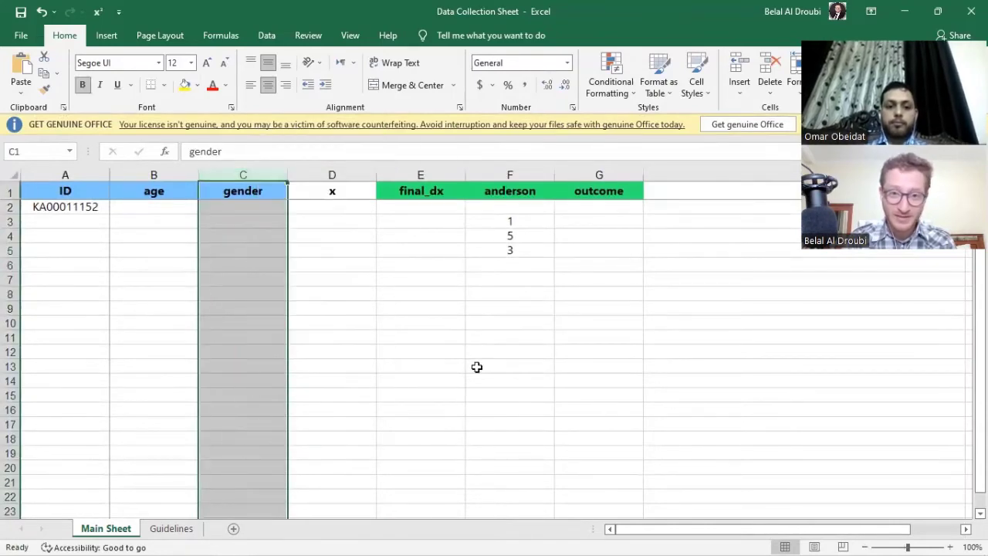
left_click(348, 175)
scroll(434, 247, "down", 2)
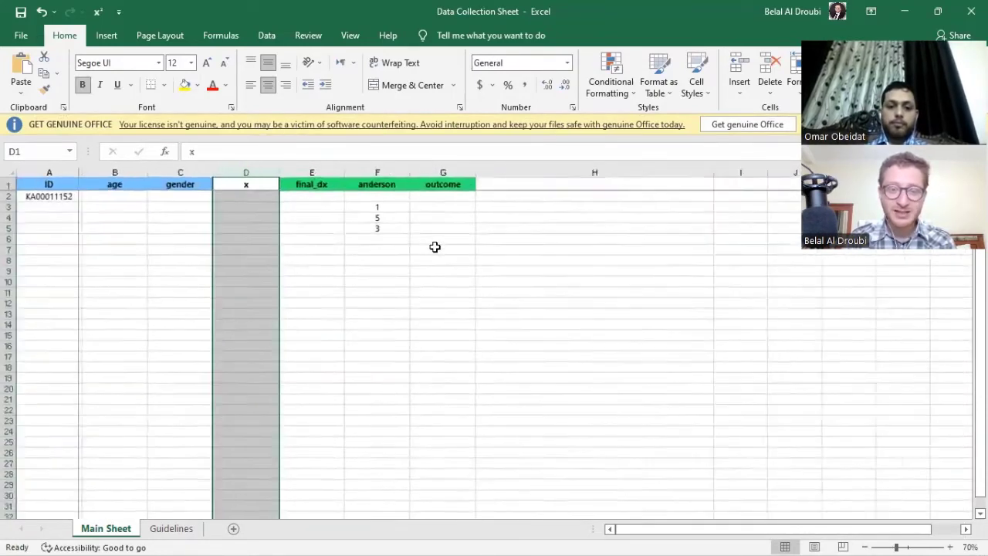
left_click(421, 172)
left_click_drag(268, 172, 93, 170)
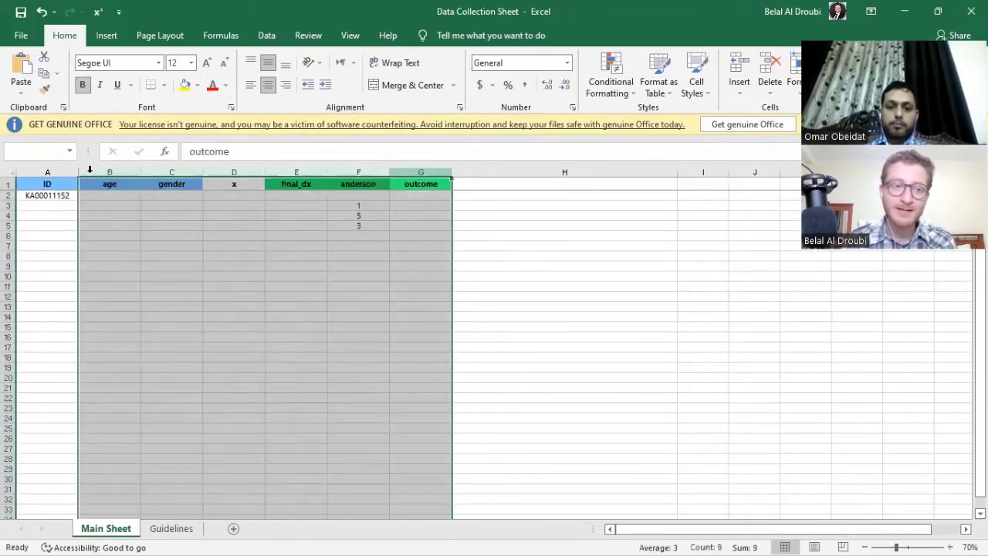
Select columns A through G and shrink the Excel window.
scroll(353, 399, "up", 3, "ctrl")
left_click(364, 368)
left_click_drag(599, 168, 62, 172)
left_click(317, 354)
left_click_drag(599, 175, 6, 169)
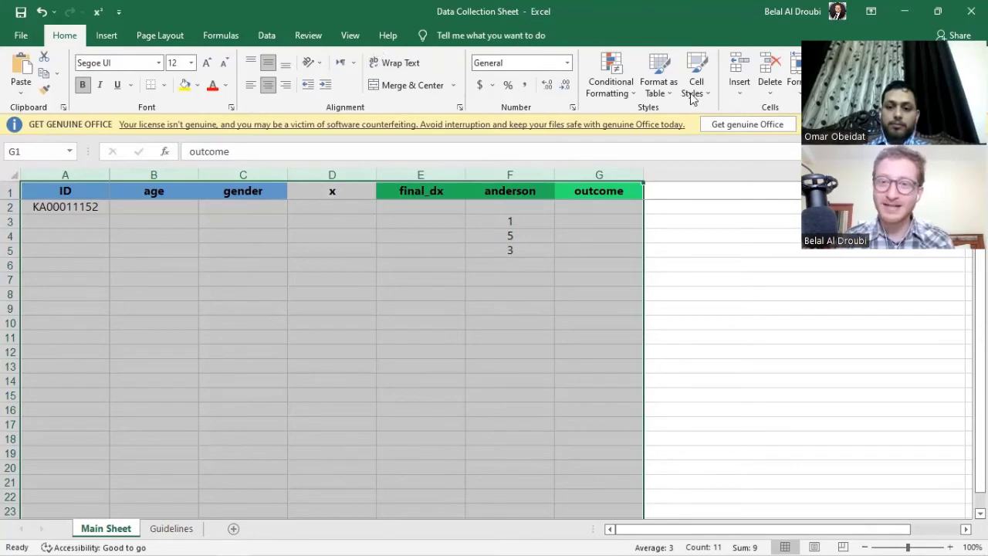
double_click(657, 10)
Close the workbook without saving changes and select the Data Collection Sheet file.
left_click(664, 208)
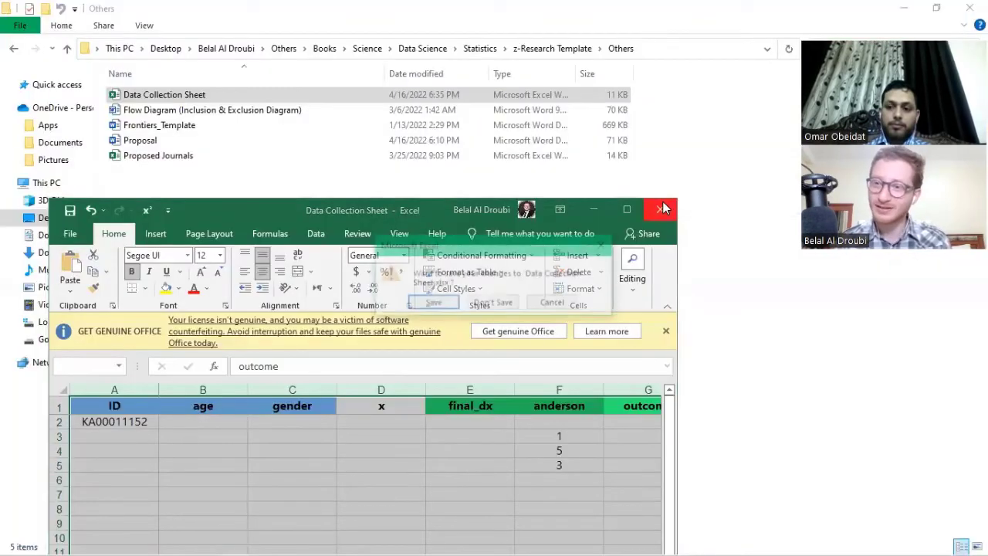
left_click(492, 304)
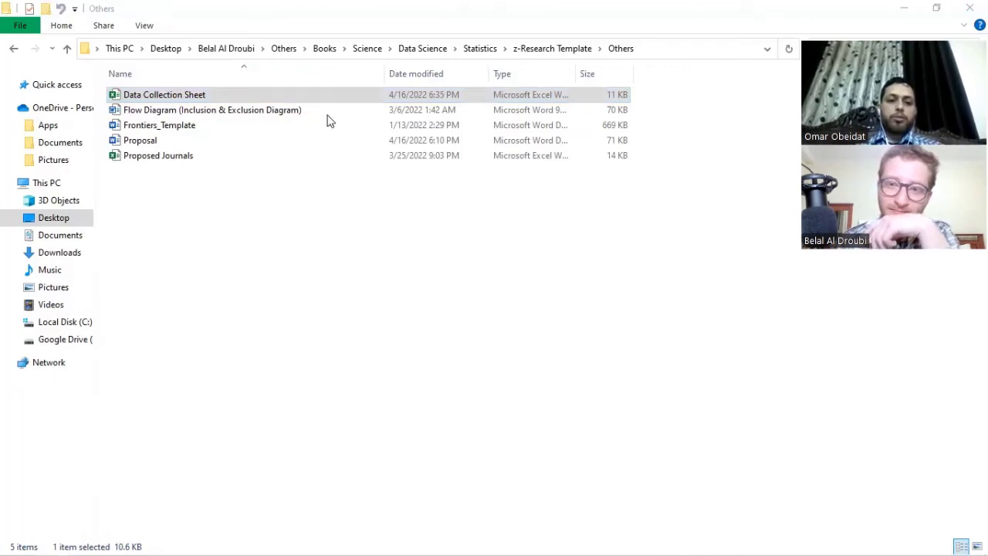
left_click(199, 93)
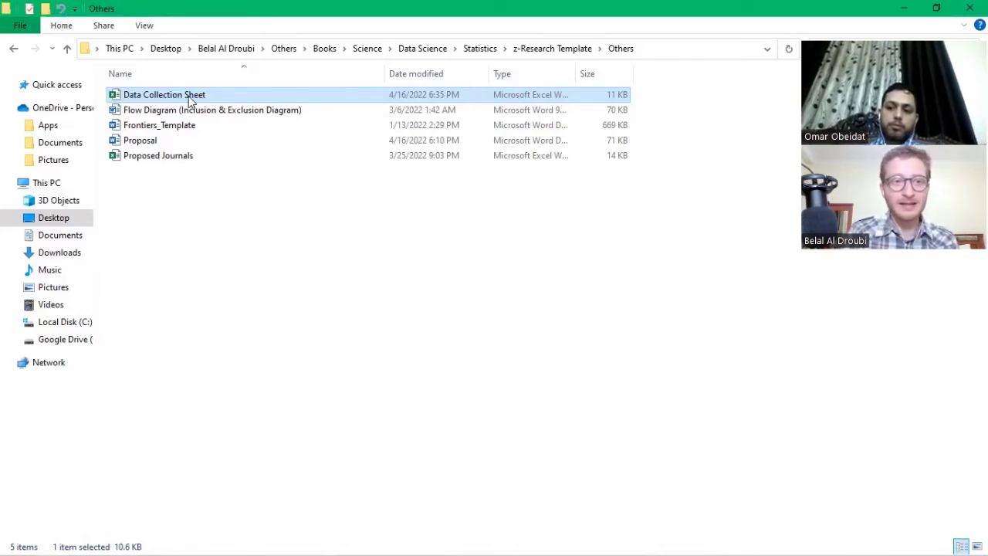
Type a person's name as the file's new name, then close the Others folder window.
left_click(191, 96)
type("Belal")
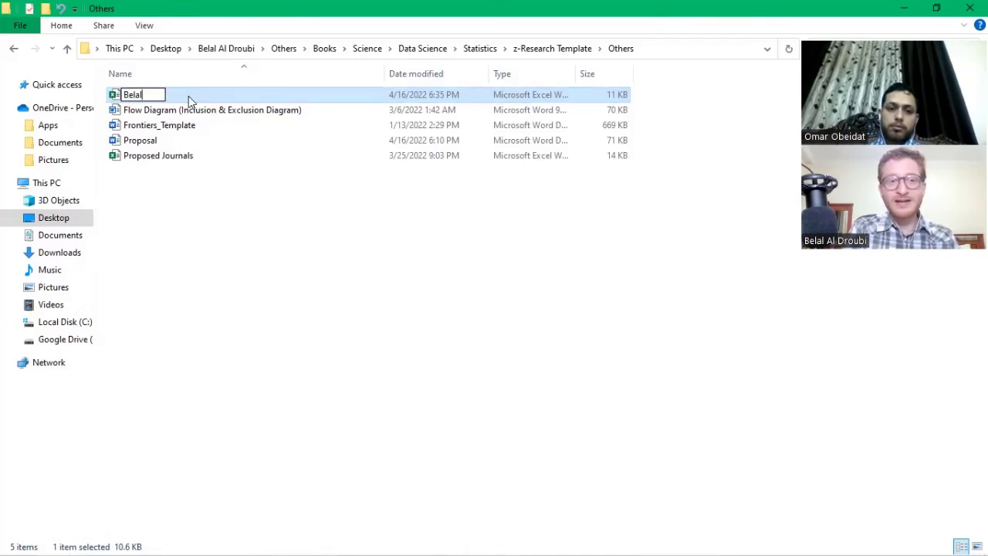
key("Return")
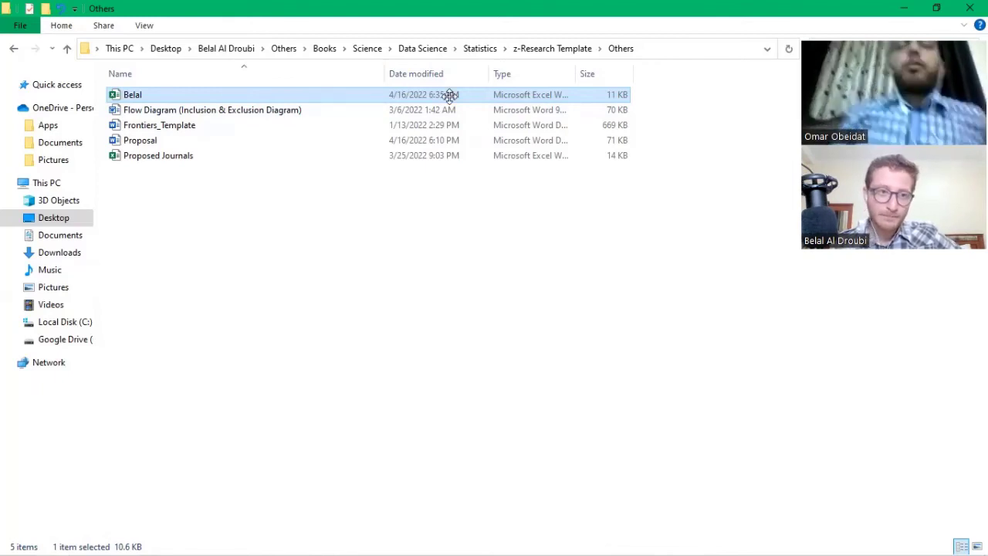
double_click(489, 11)
left_click(461, 97)
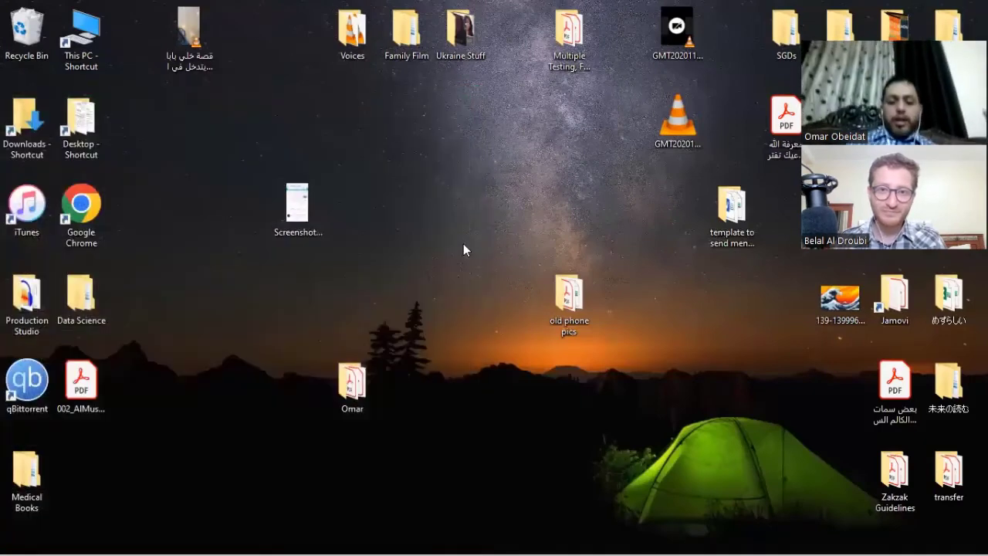